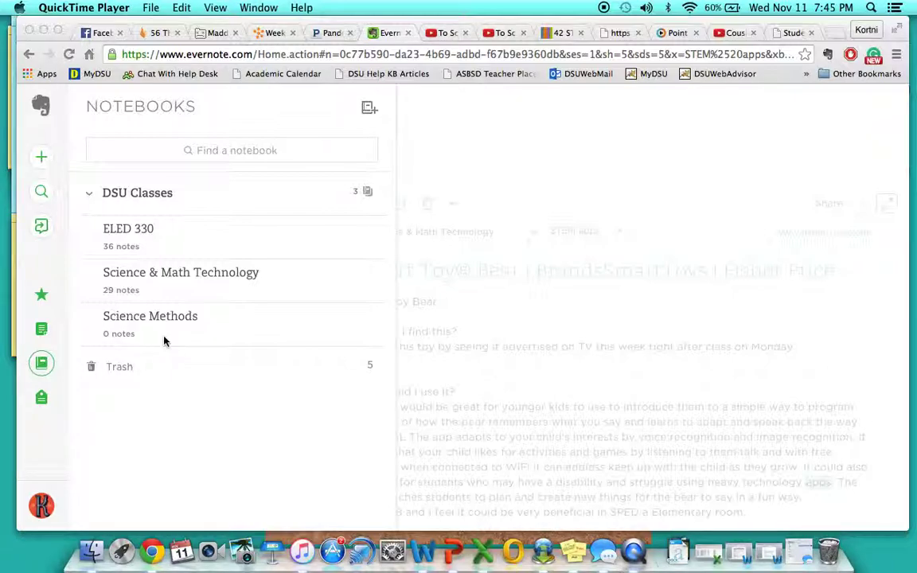
Open the Science & Math Technology notebook and browse its list of notes through to the oldest ones.
click(169, 287)
click(170, 286)
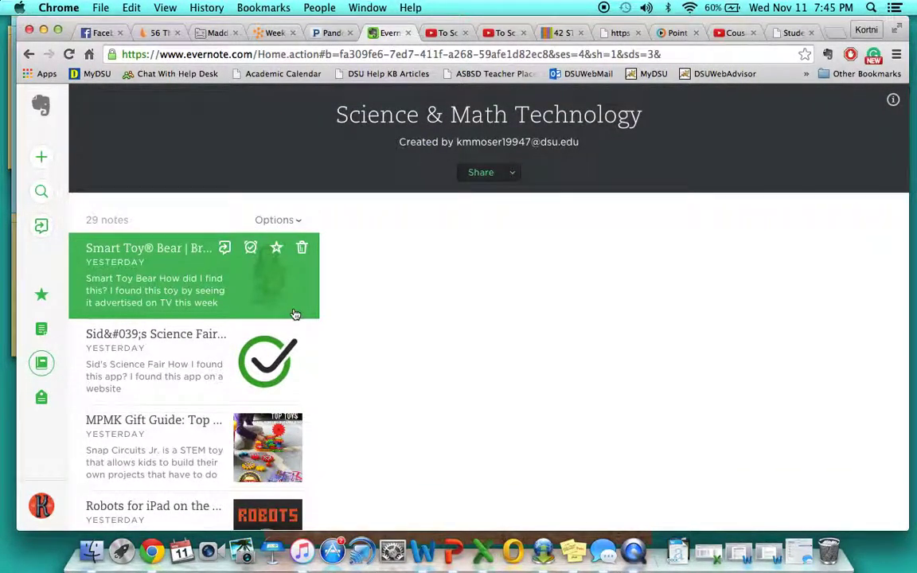
scroll(295, 315, down, 2)
scroll(291, 313, up, 2)
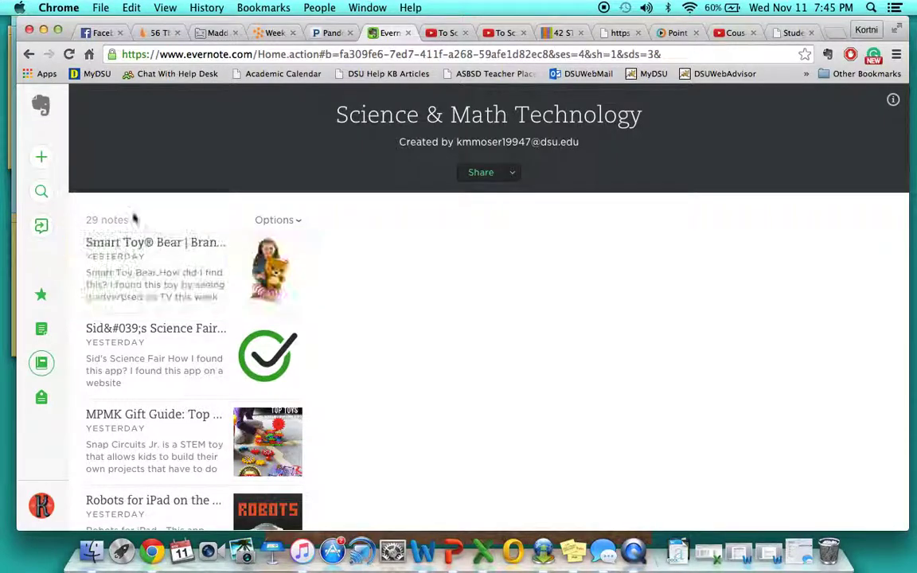
scroll(133, 283, down, 15)
scroll(134, 295, down, 15)
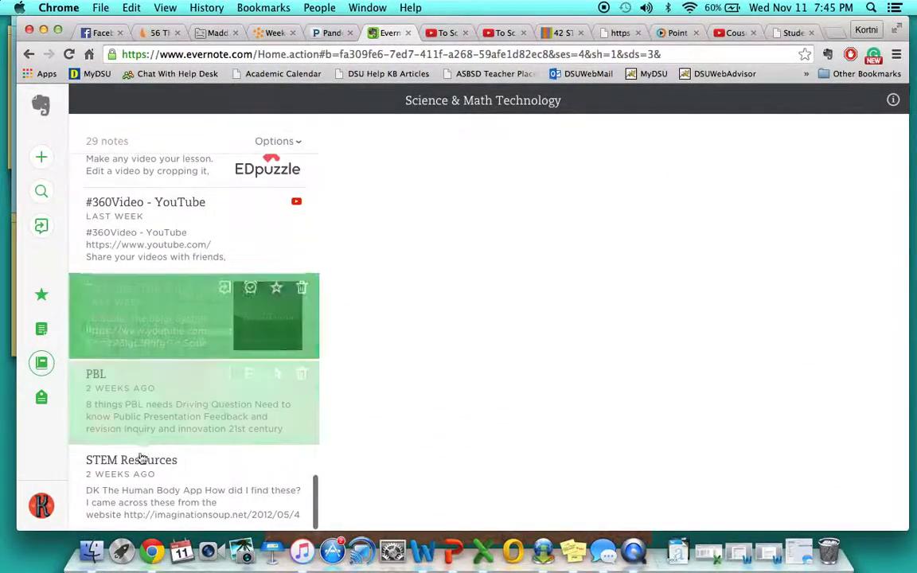
Open the STEM Resources note and read through its app and construction kit entries.
click(143, 488)
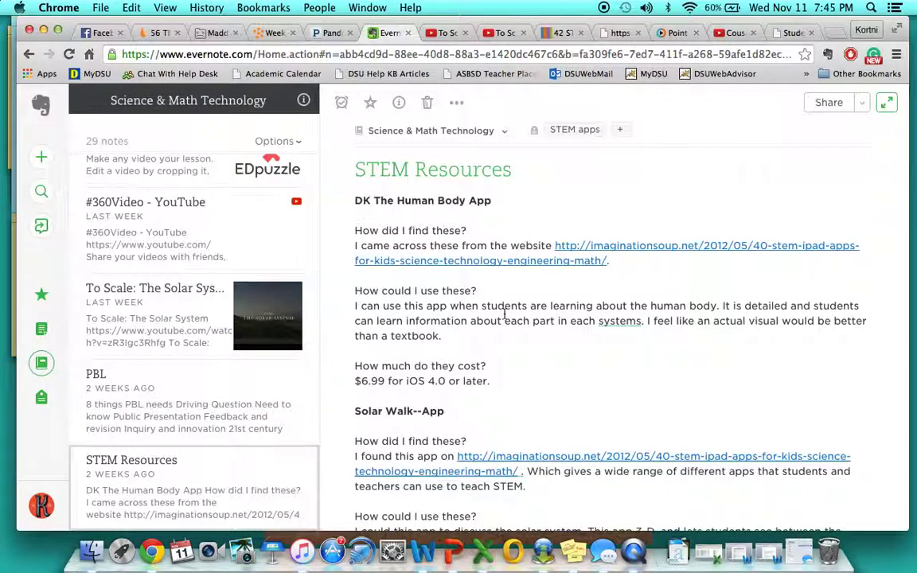
scroll(509, 326, down, 1)
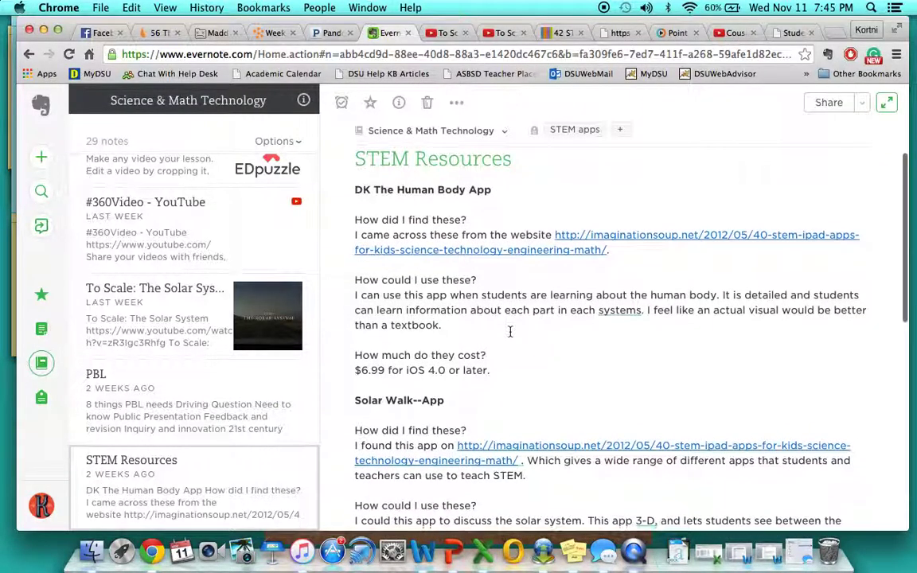
scroll(511, 332, down, 10)
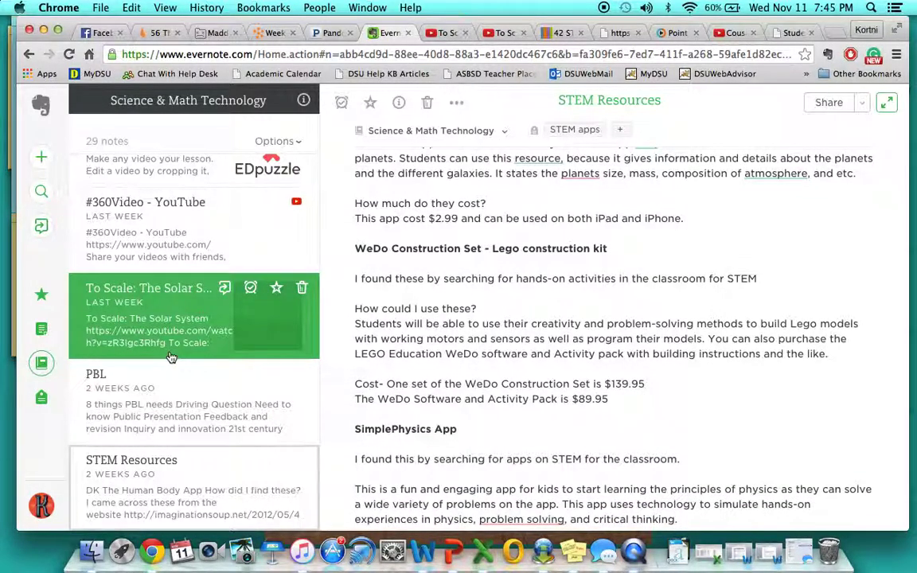
Open the EDpuzzle note from the Science & Math Technology notebook.
scroll(170, 357, up, 2)
scroll(169, 357, up, 3)
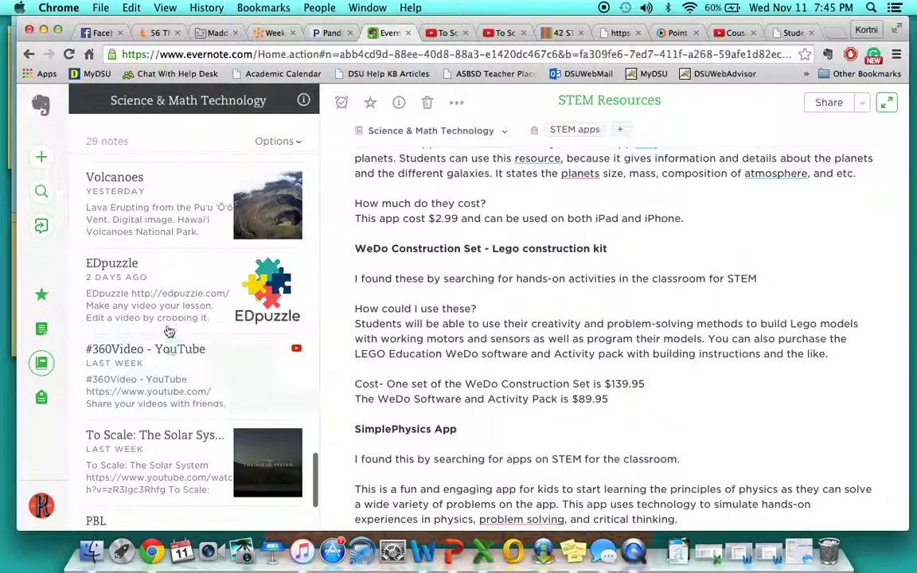
click(167, 312)
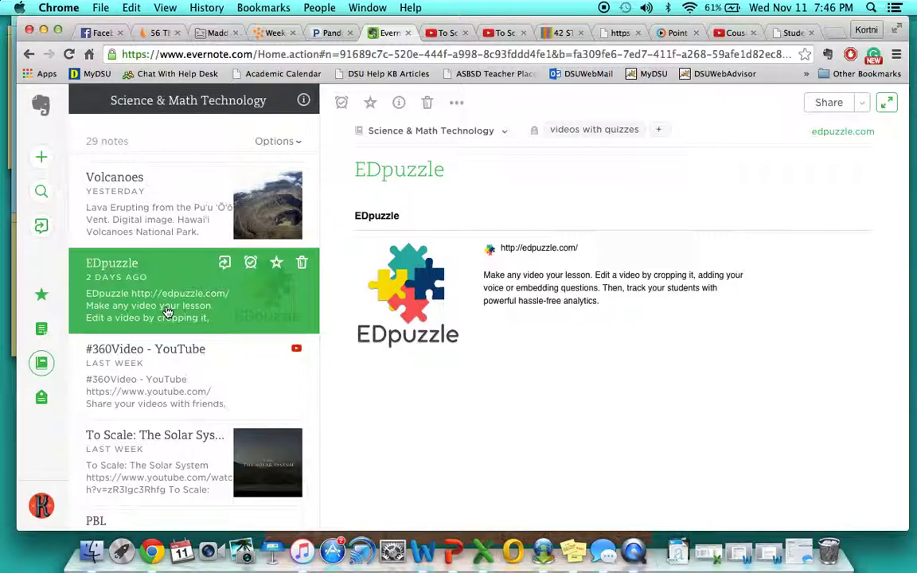
Open the Volcanoes note, highlight the first image's citation and review the volcano images with their citations.
click(148, 223)
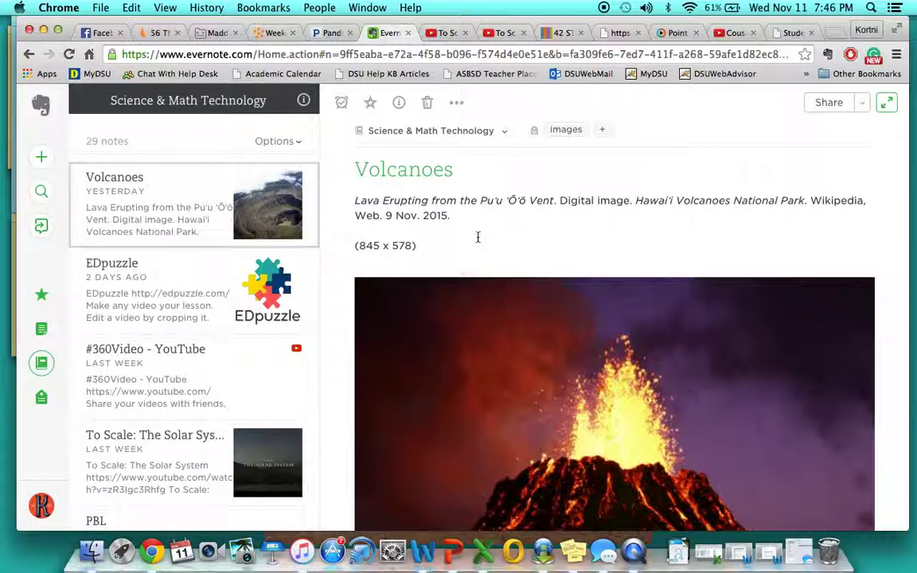
drag(462, 212, 348, 203)
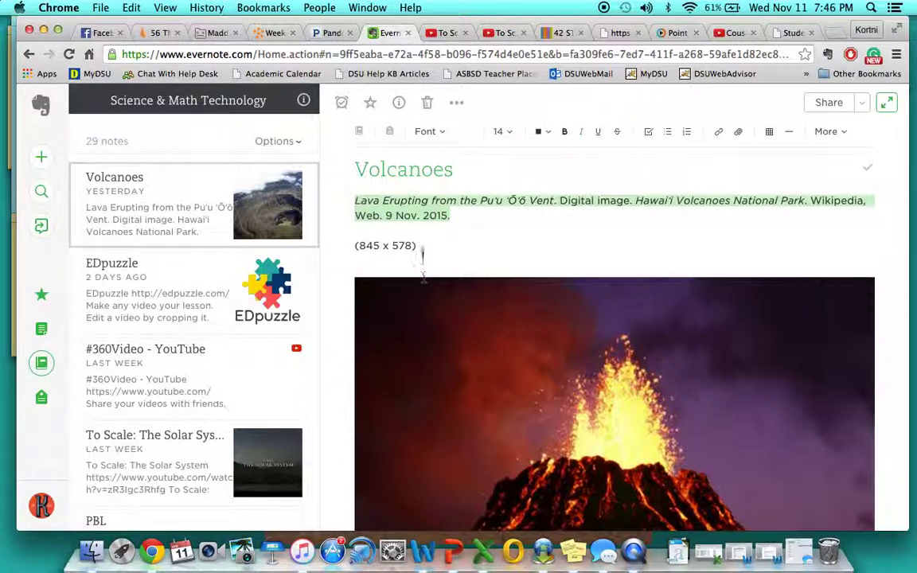
scroll(423, 251, down, 10)
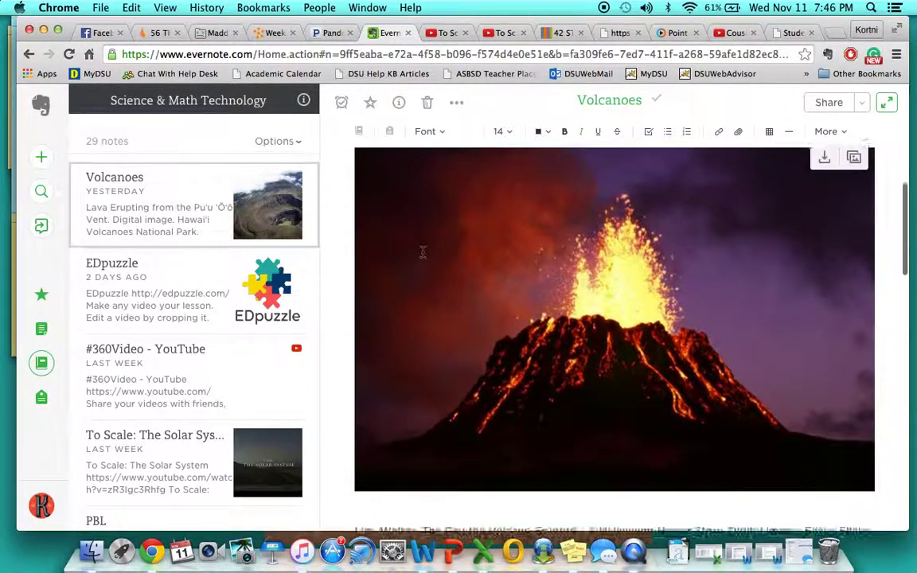
scroll(423, 252, down, 5)
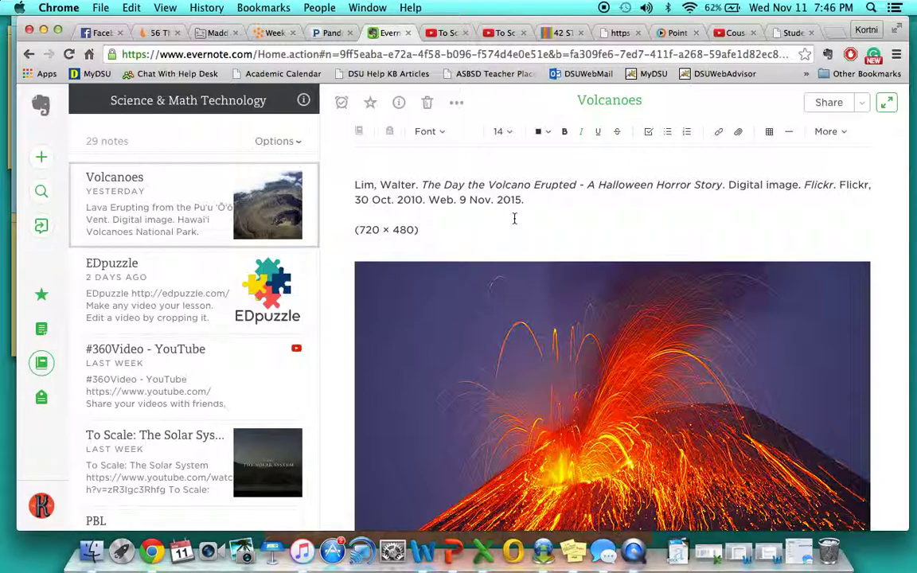
Open the Robot note and view its credit line and robot image.
scroll(116, 296, up, 3)
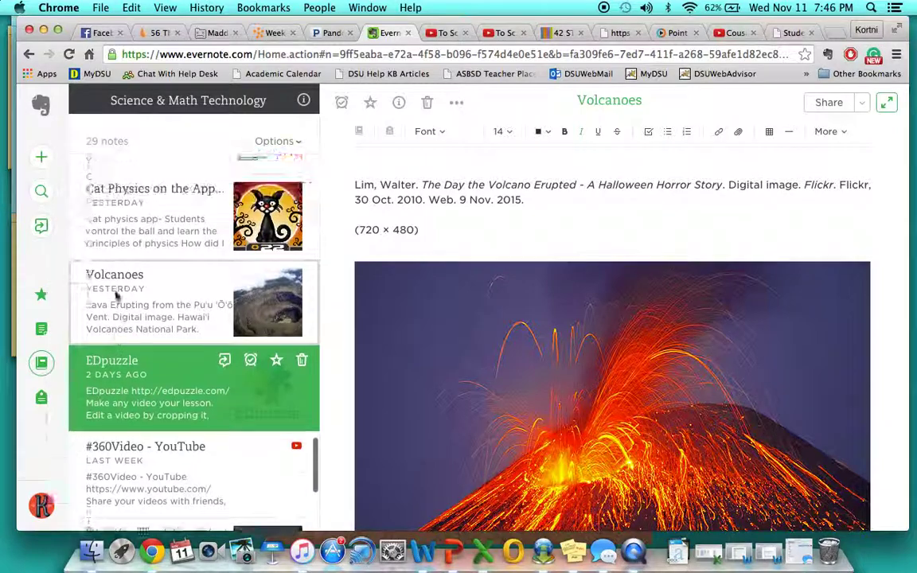
scroll(116, 296, up, 2)
click(116, 293)
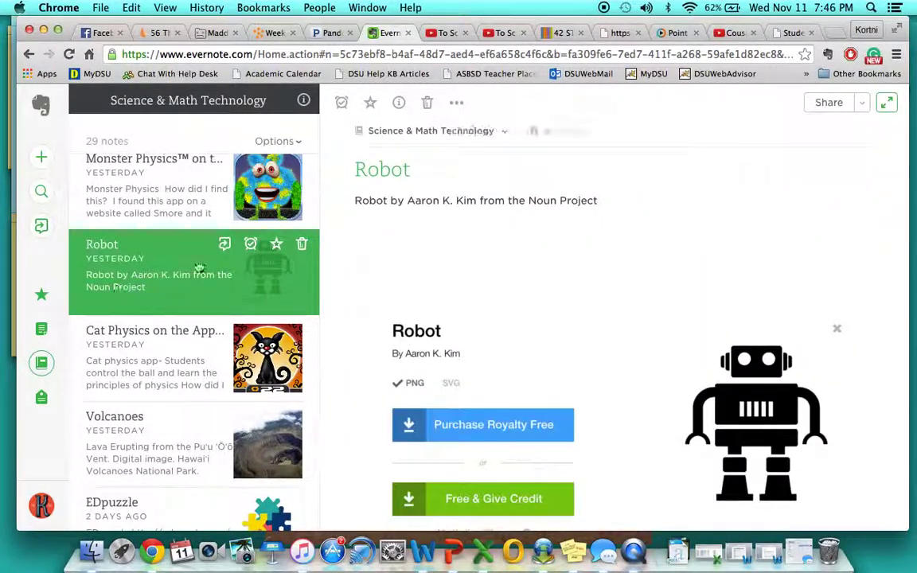
scroll(533, 302, down, 2)
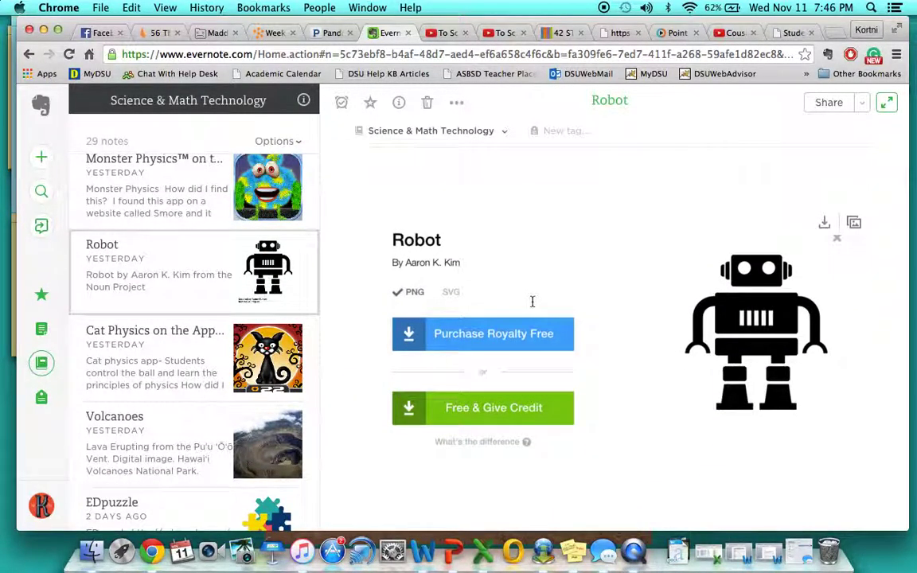
Open the Cat Physics on the App Store note and return to the start of the notebook's note list.
mouse_move(211, 322)
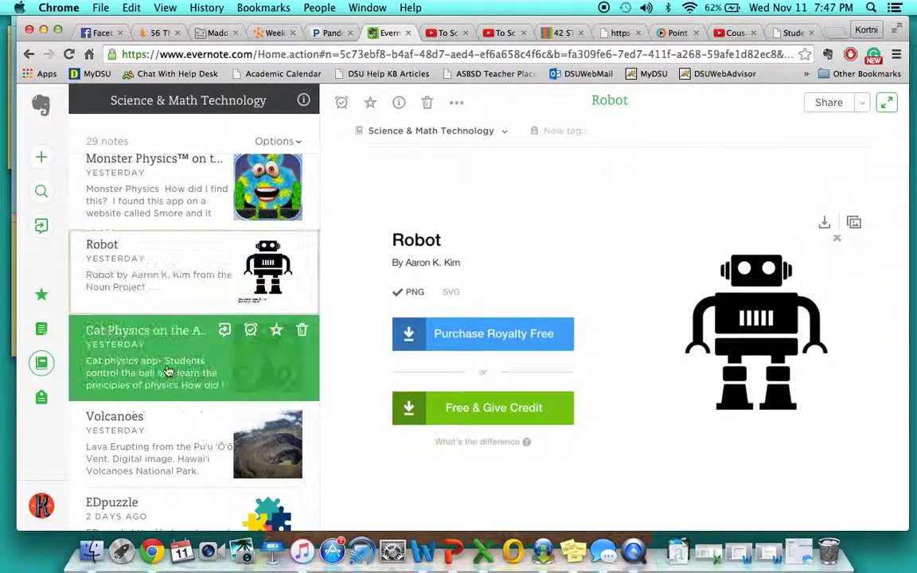
click(168, 373)
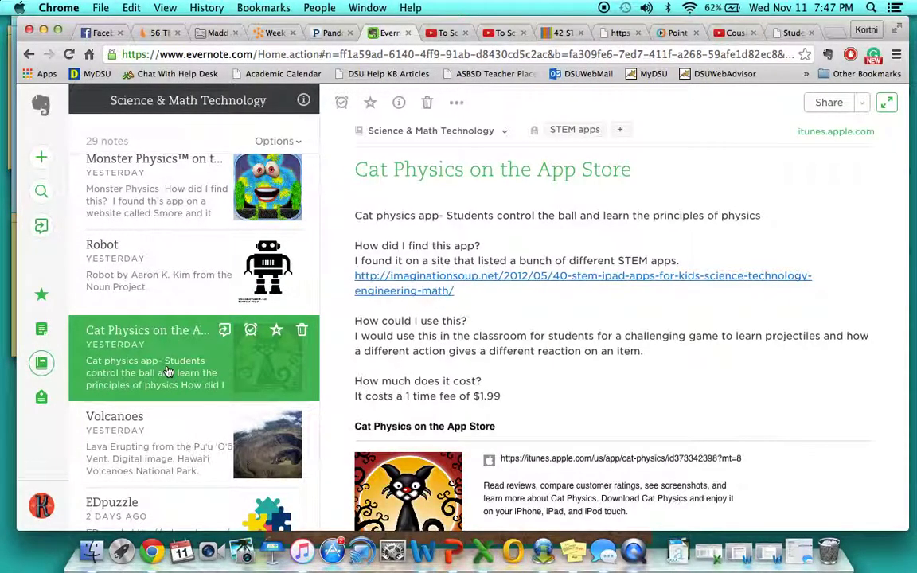
scroll(167, 371, up, 5)
scroll(167, 371, up, 15)
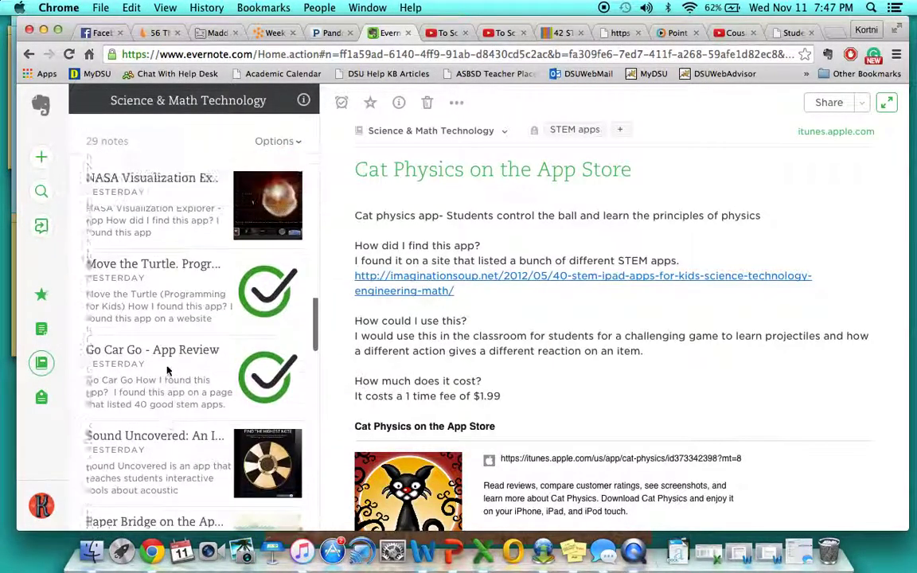
scroll(167, 371, up, 10)
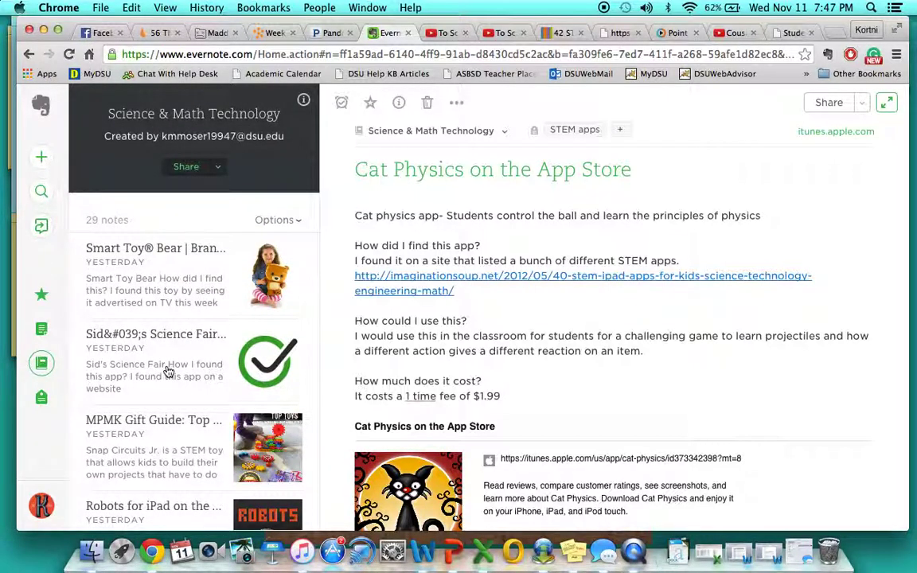
Search the Science & Math Technology notebook for "STEM apps" and browse the matching notes.
click(41, 191)
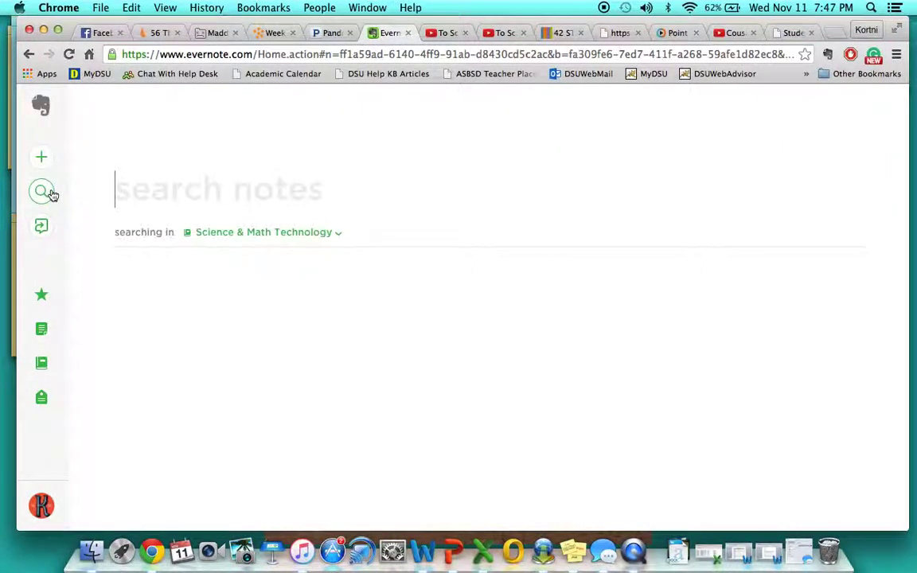
text(STEM apps)
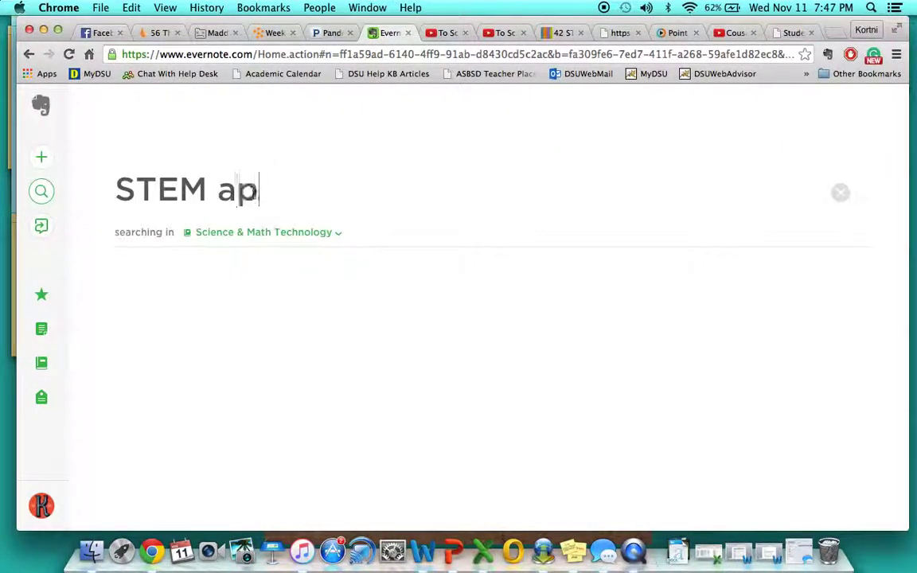
key(Return)
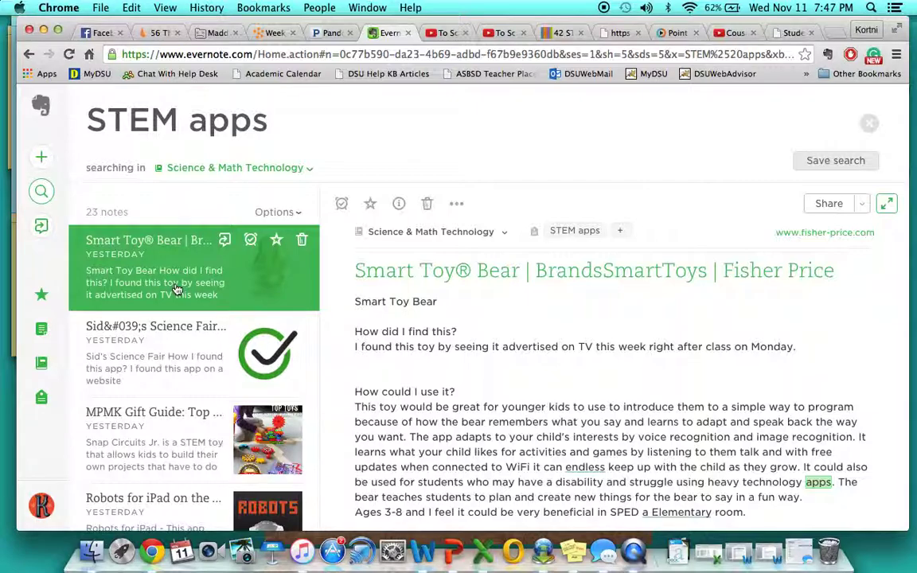
scroll(176, 290, down, 10)
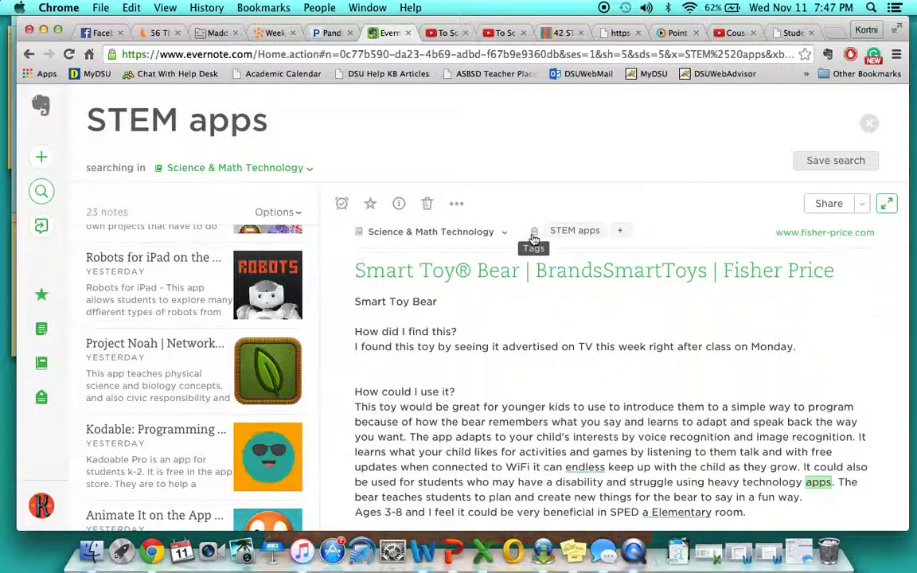
Open the Paper Bridge on the App Store note from the saved shortcuts, reopening it from there once more.
click(44, 303)
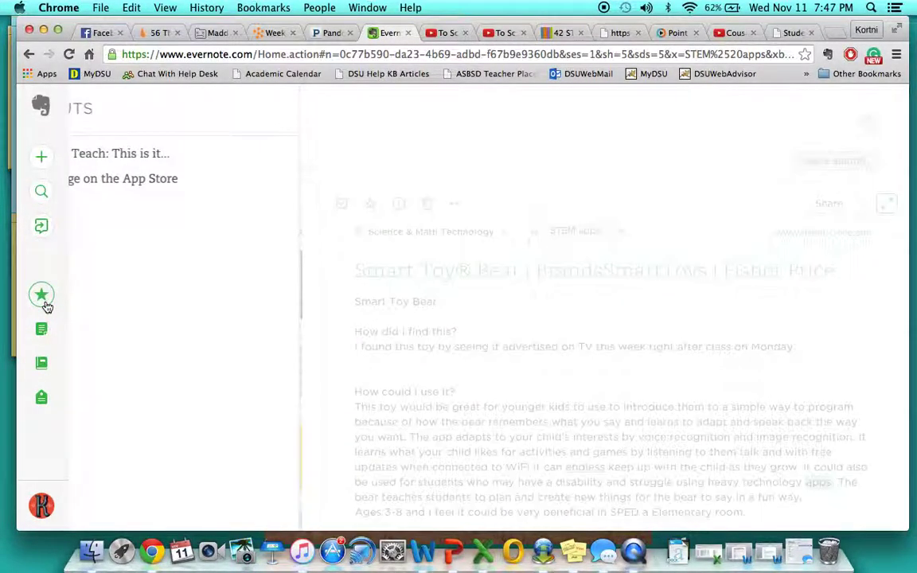
click(160, 180)
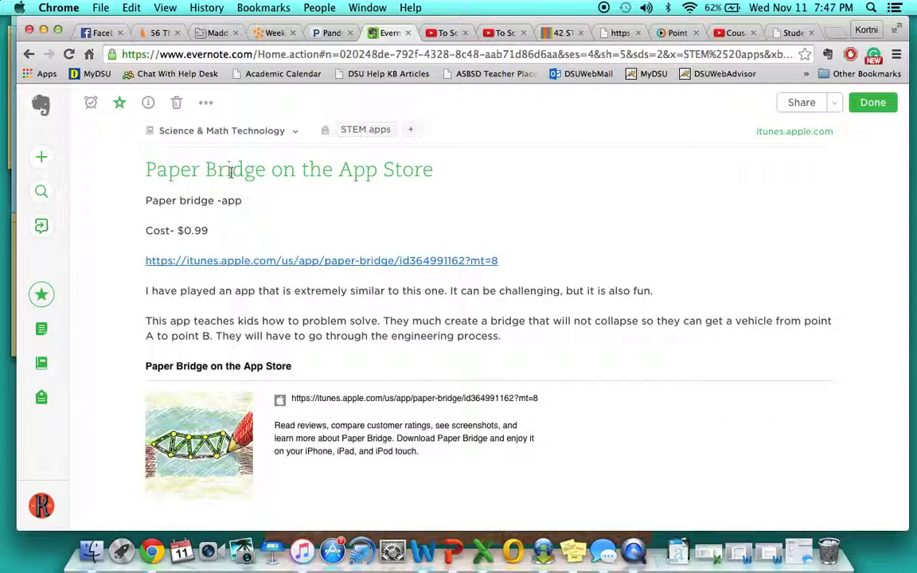
click(40, 296)
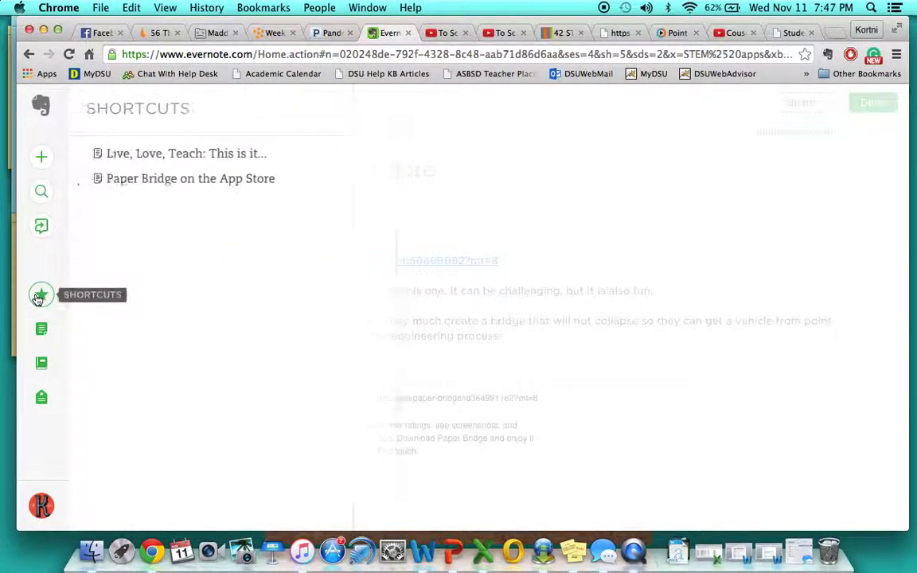
click(222, 179)
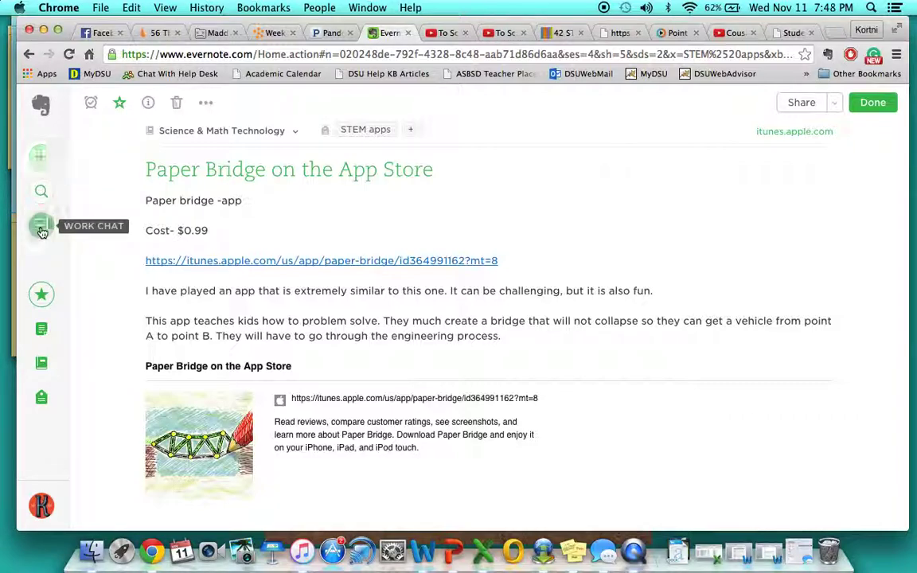
Show the notebook list and inspect the web clipper's clip types and notebook choices, closing the clipper without saving.
click(50, 364)
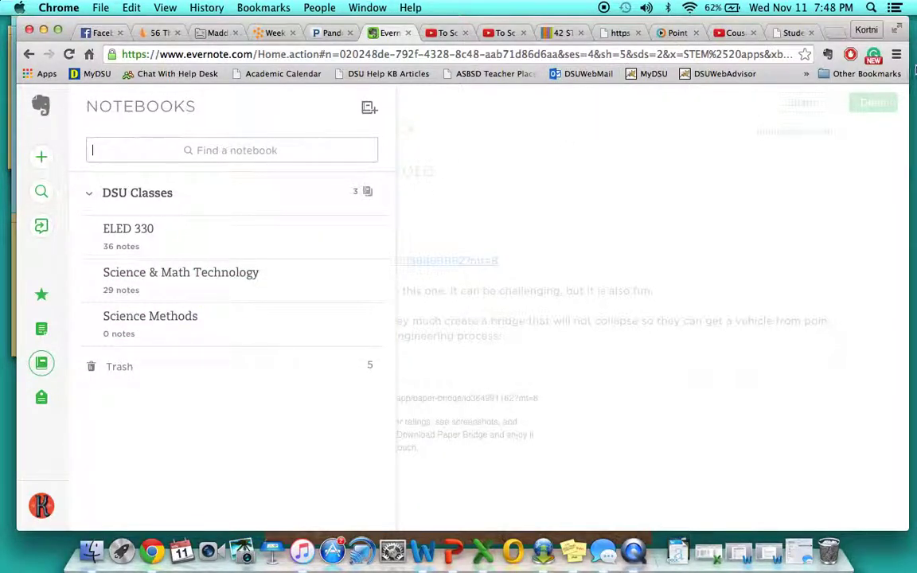
click(827, 58)
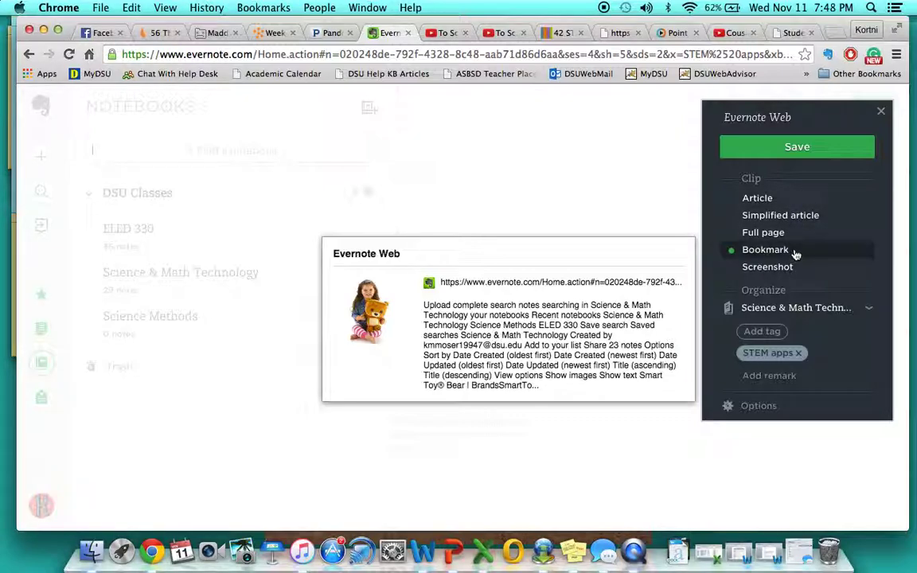
click(868, 313)
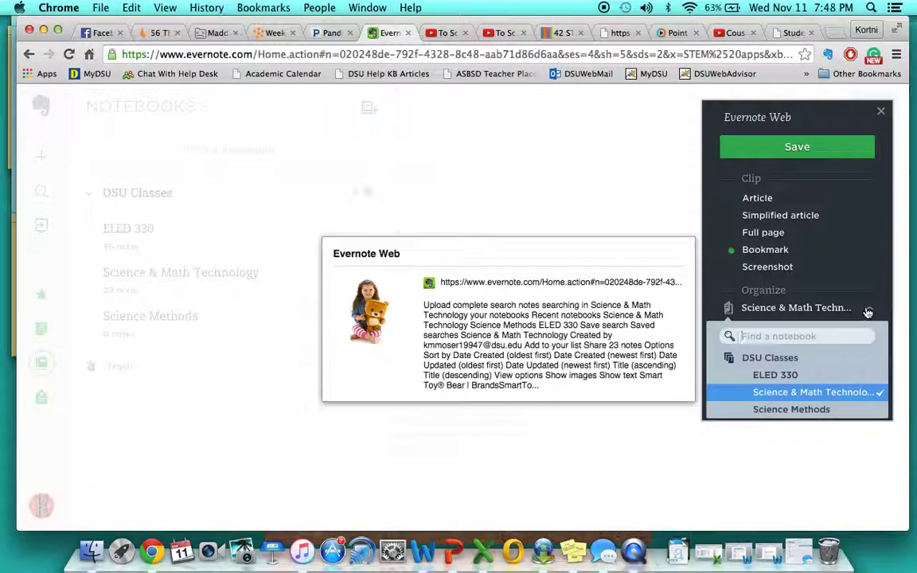
click(868, 313)
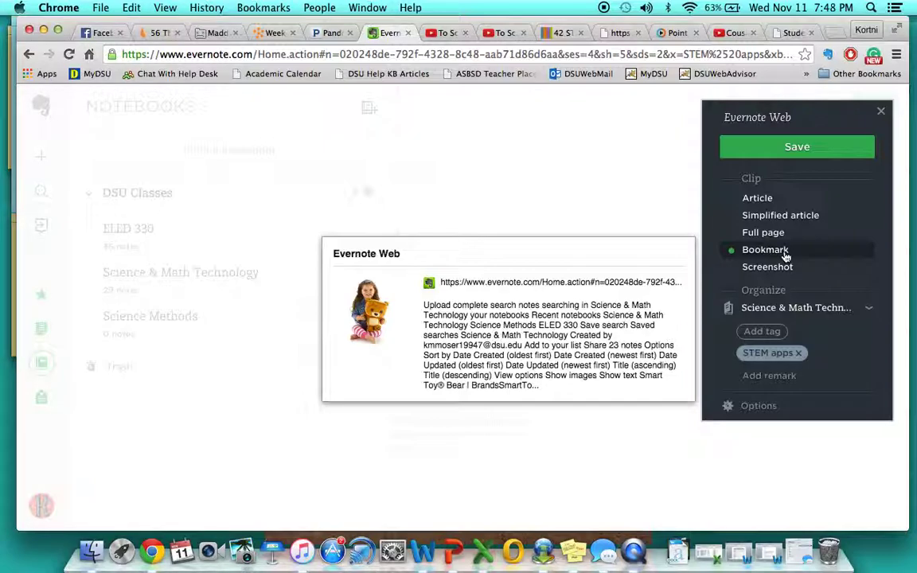
click(882, 115)
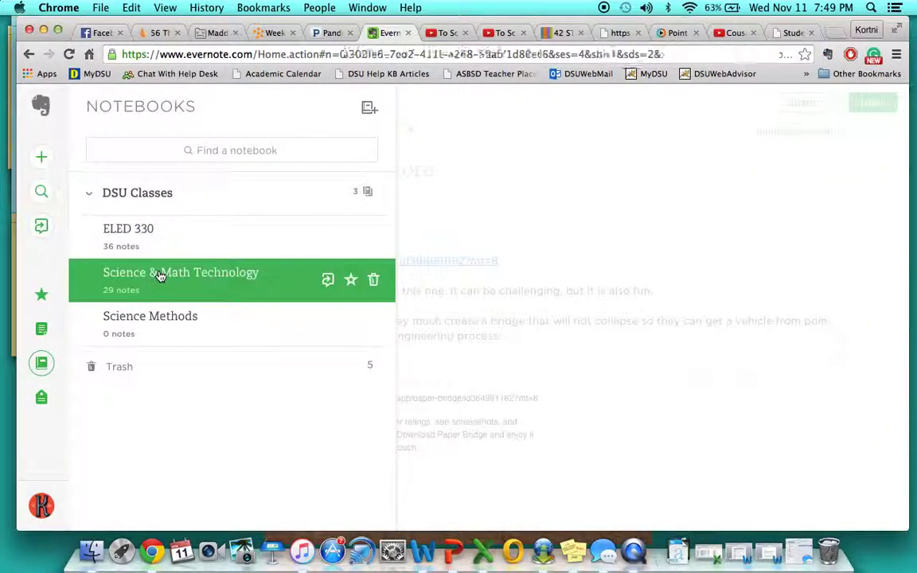
Reopen the Science & Math Technology notebook and browse back to its newest notes.
click(160, 274)
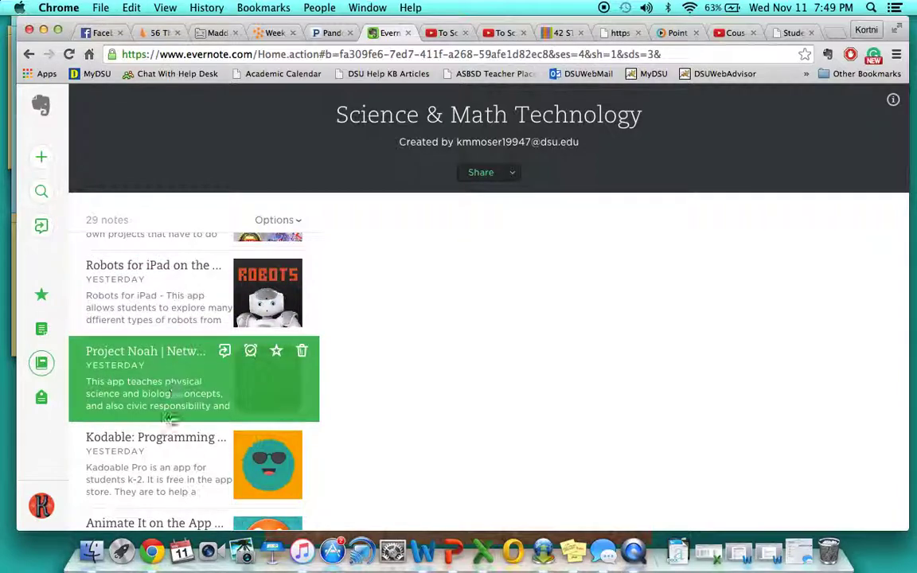
scroll(174, 375, up, 3)
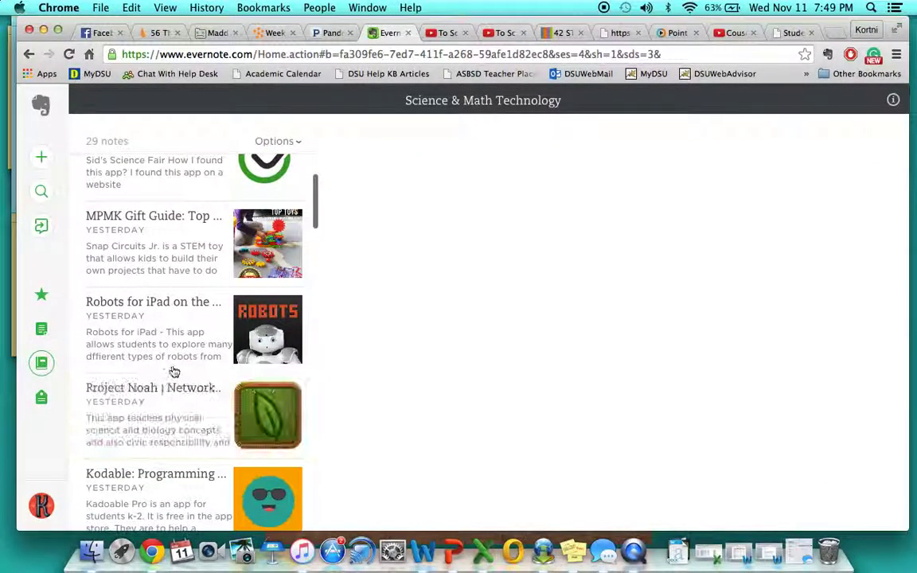
scroll(174, 372, up, 3)
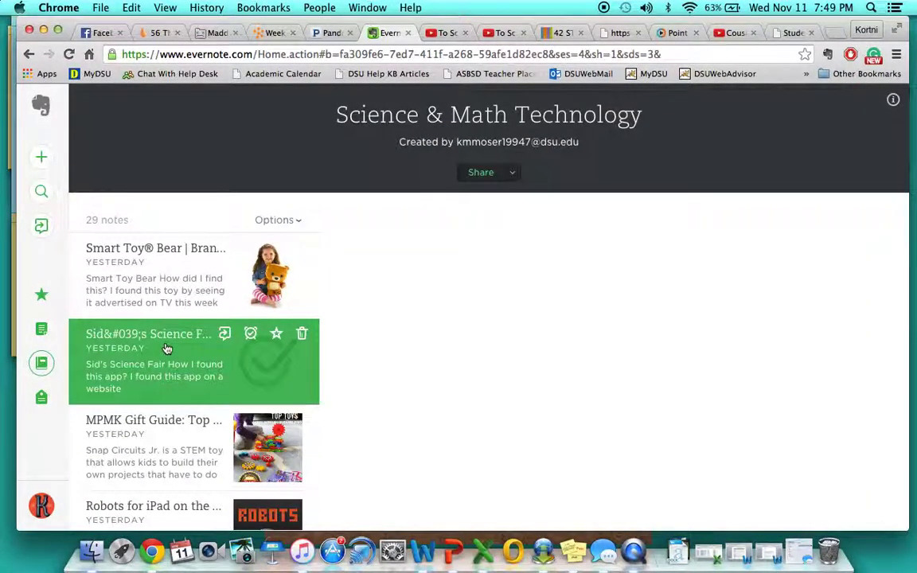
Open the Sid's Science Fair app review note and read through its description down to the clipped source link.
click(167, 349)
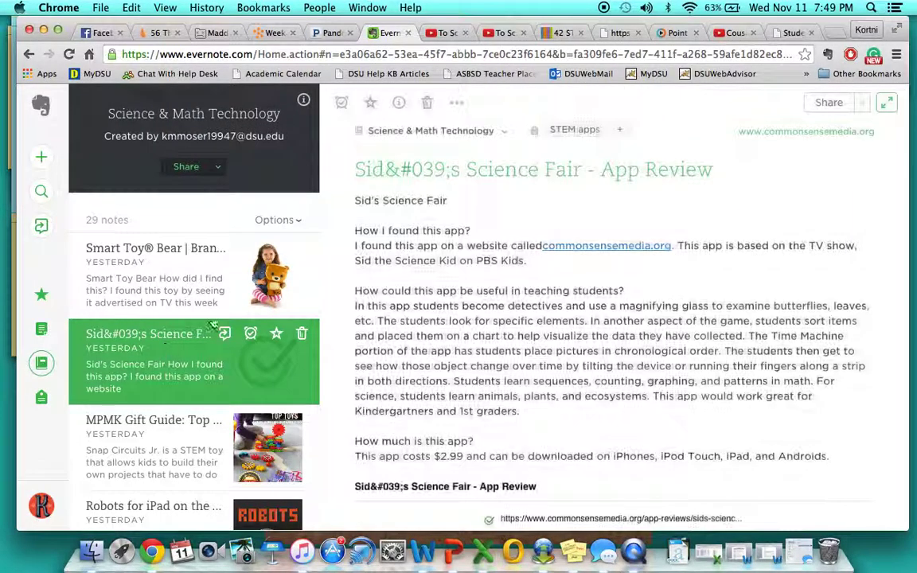
scroll(459, 310, down, 3)
scroll(459, 310, up, 3)
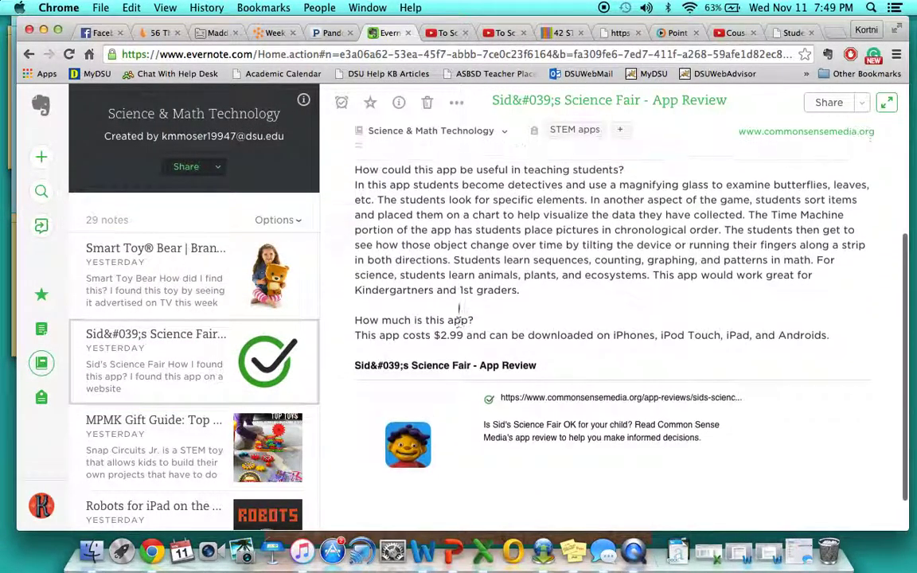
scroll(459, 310, down, 1)
scroll(459, 310, up, 1)
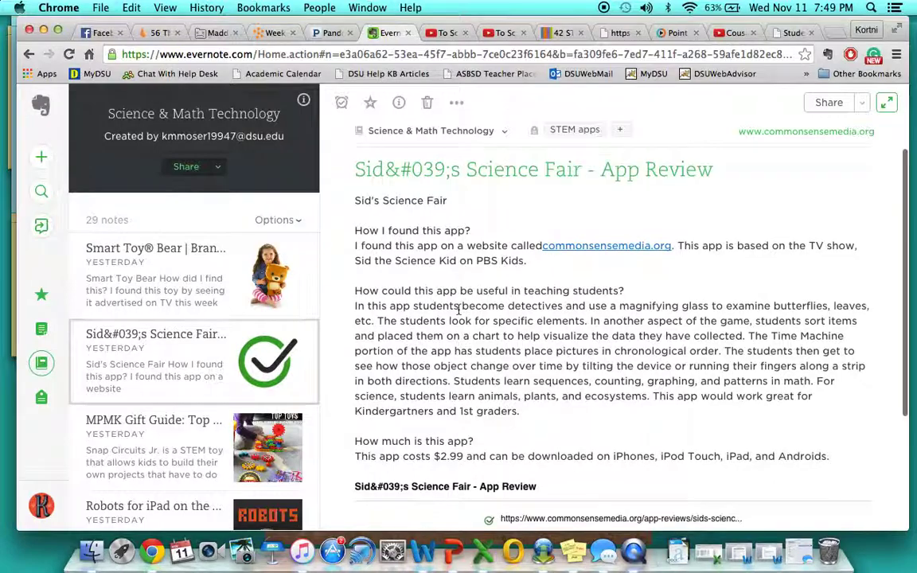
scroll(459, 310, down, 5)
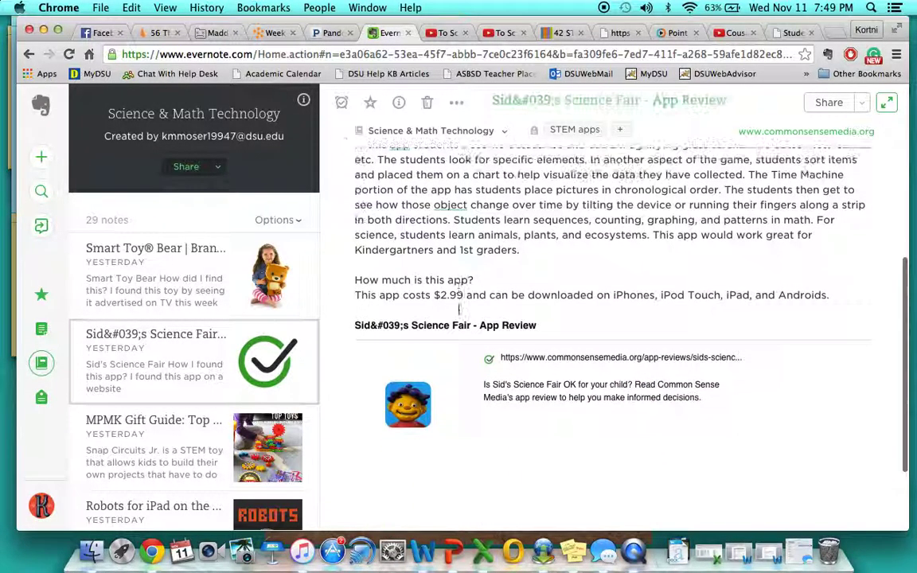
scroll(522, 363, up, 1)
Follow the note's clipped link to the Sid's Science Fair review on Common Sense Media and skim the page.
click(522, 362)
click(522, 360)
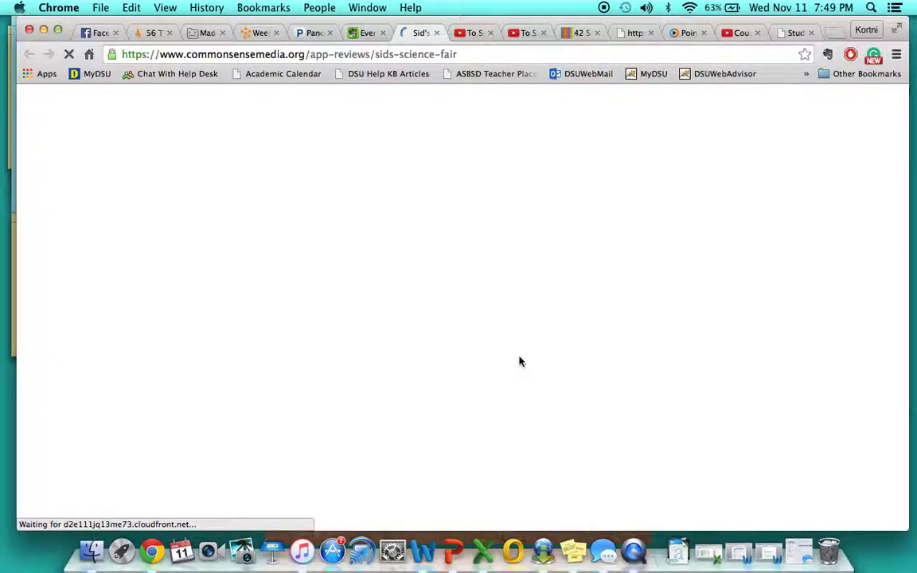
scroll(519, 363, down, 5)
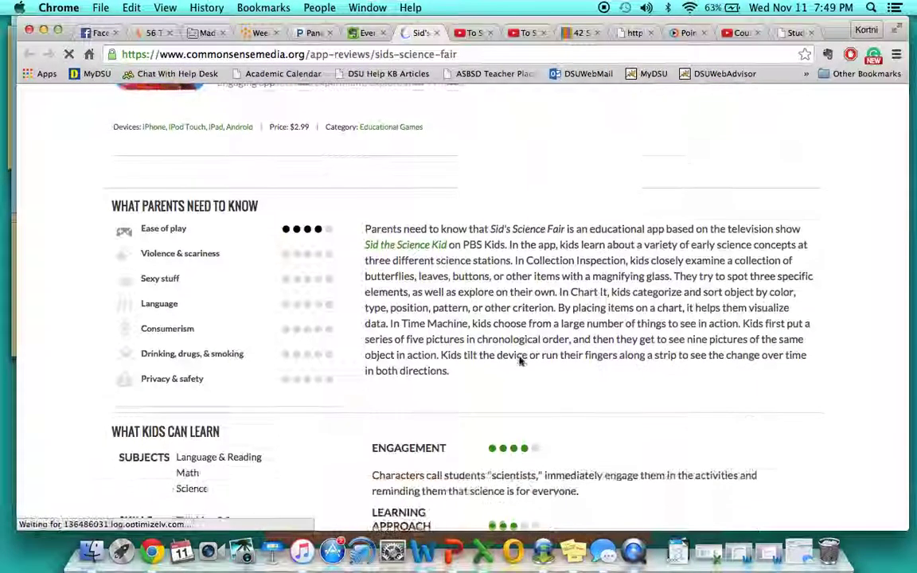
scroll(520, 361, up, 5)
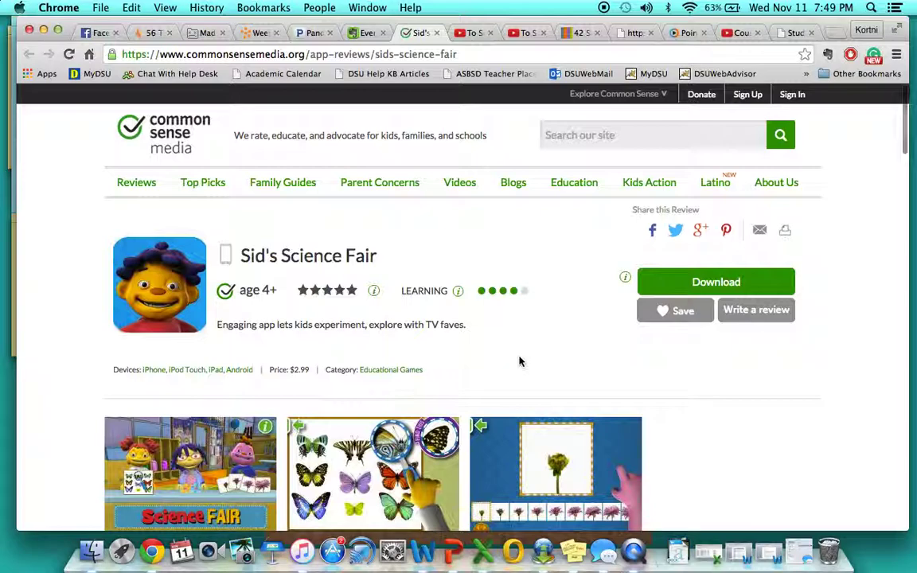